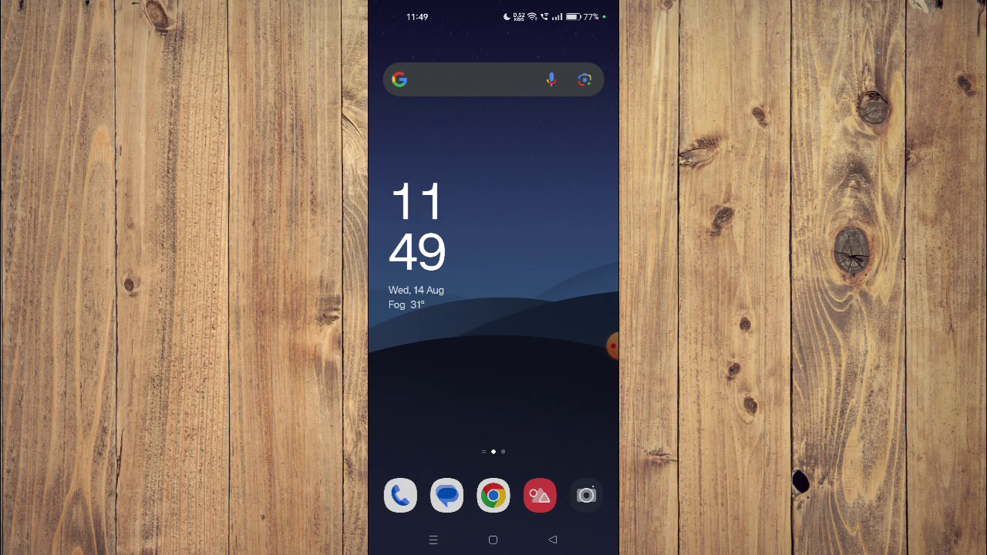
Open the Play Store from the app drawer and search for 'easyJet'
left_click_drag(494, 401, 493, 154)
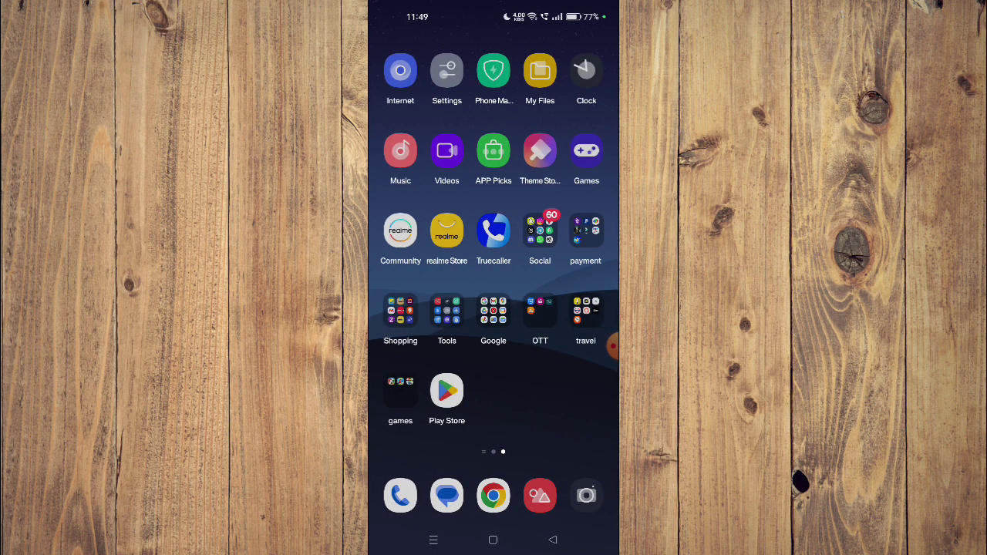
left_click(445, 391)
left_click(493, 501)
left_click(474, 45)
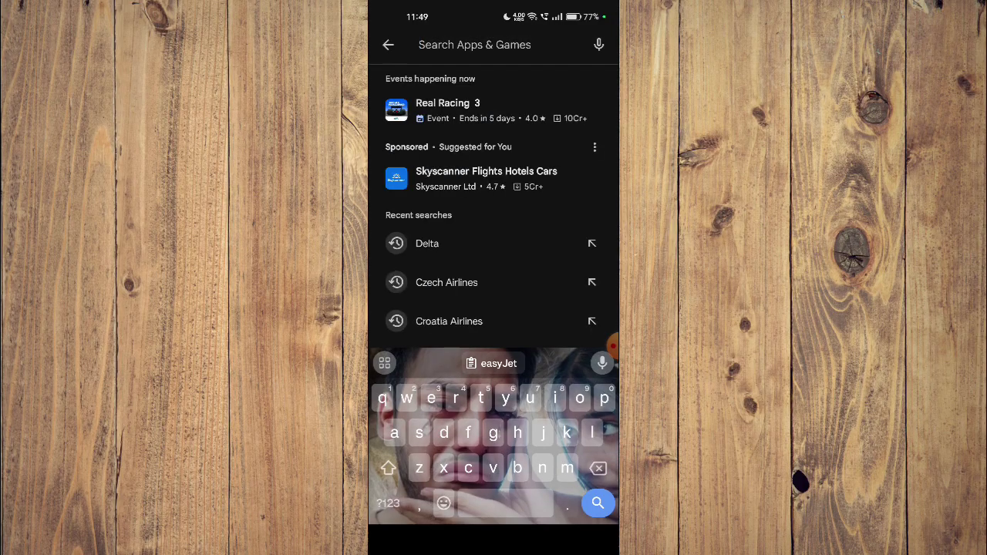
type("easyJet")
key("Return")
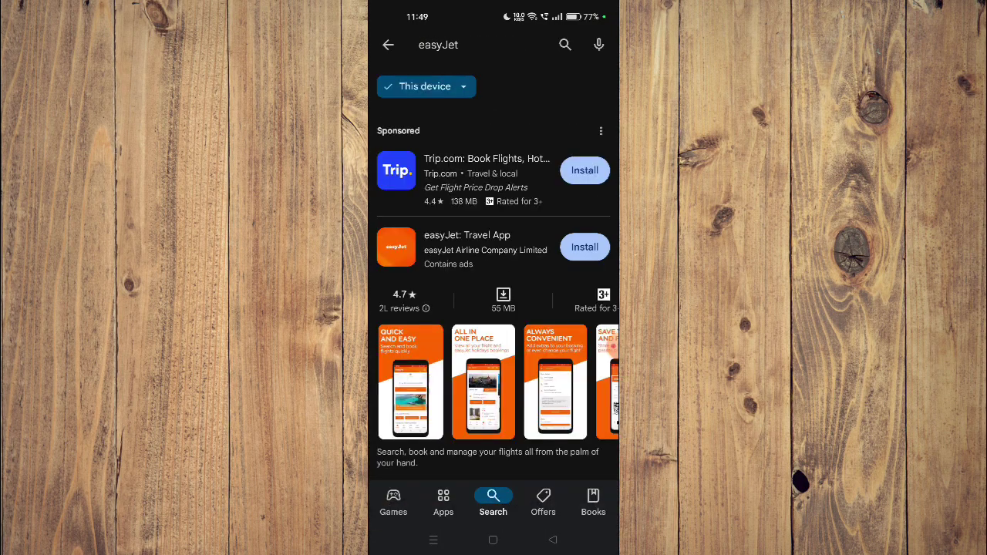
Open the easyJet: Travel App result from the search list
left_click(463, 242)
scroll(493, 309, "down", 5)
scroll(494, 308, "down", 5)
scroll(493, 309, "down", 3)
scroll(494, 309, "up", 10)
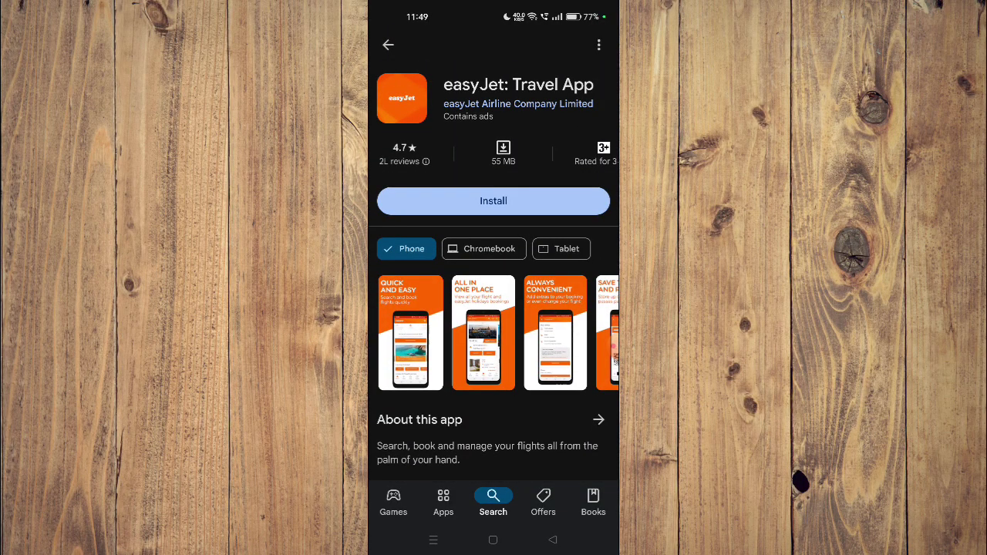